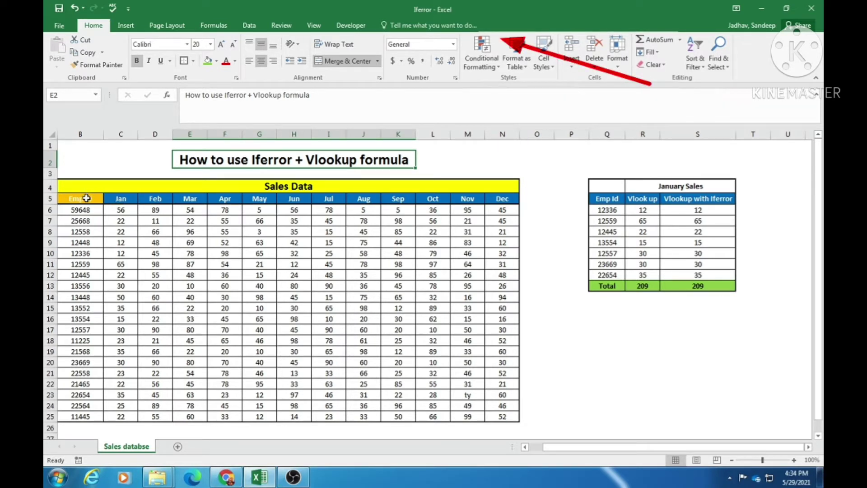
- Review the Sales Data table's Emp ID column and month headers, and the January Sales table's Emp Ids and VLOOKUP results
drag(86, 197, 95, 415)
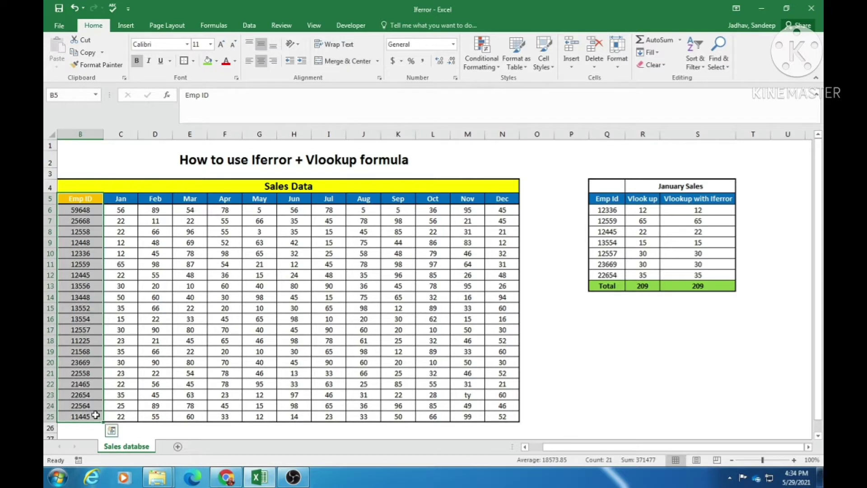
drag(121, 199, 496, 201)
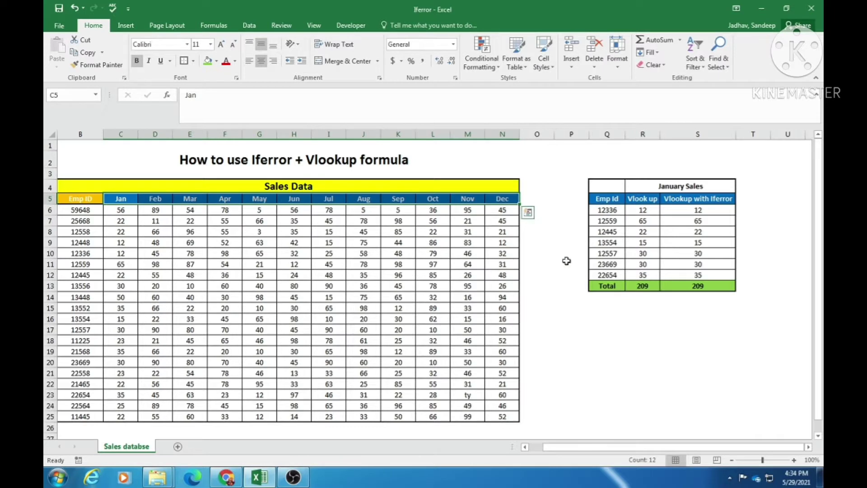
click(677, 188)
drag(609, 208, 615, 276)
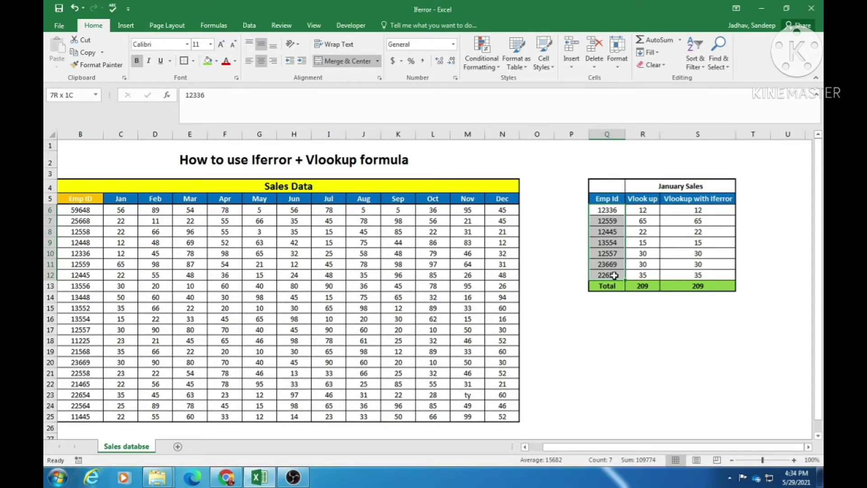
drag(614, 275, 615, 274)
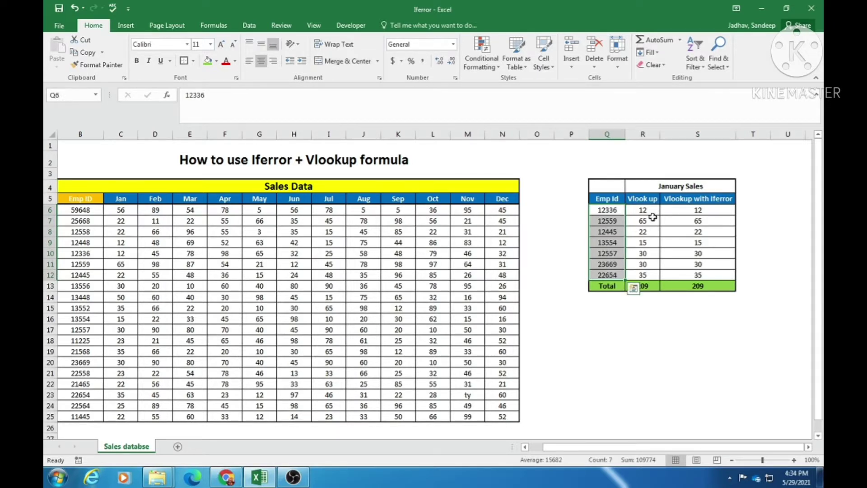
click(644, 209)
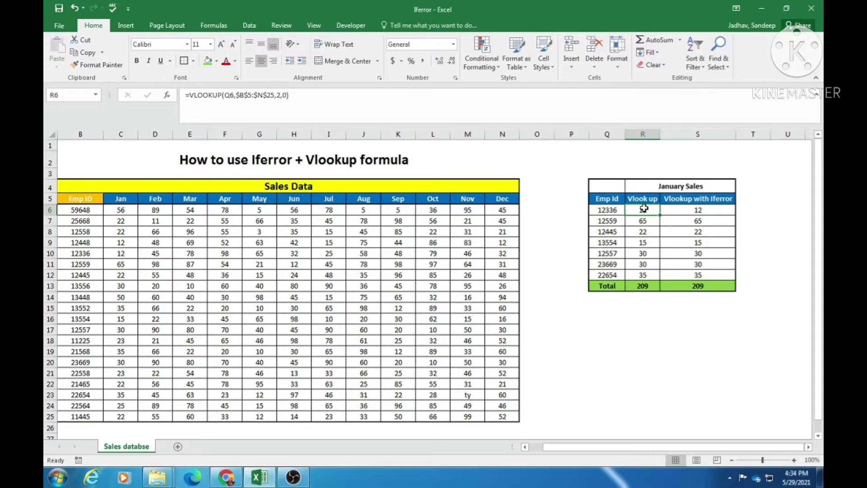
drag(610, 210, 616, 275)
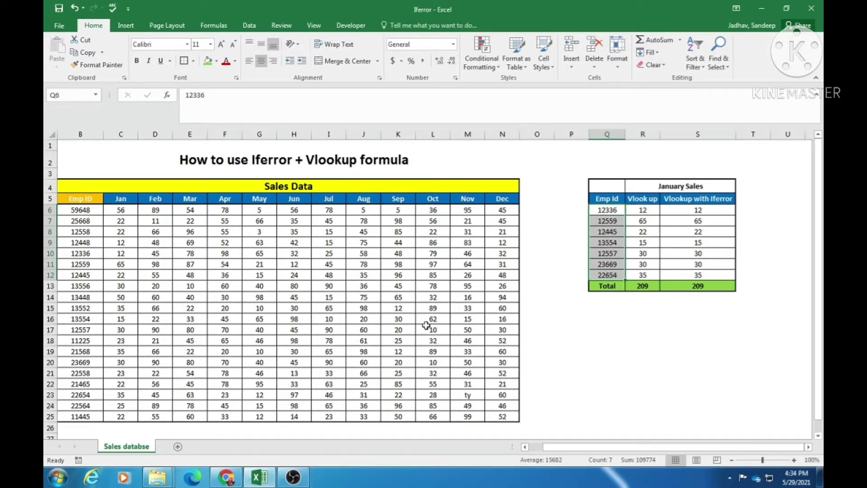
drag(84, 211, 91, 416)
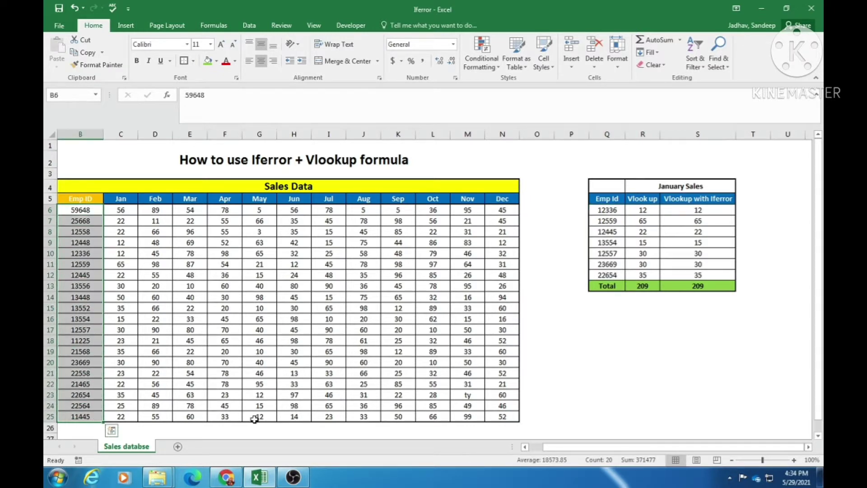
click(615, 221)
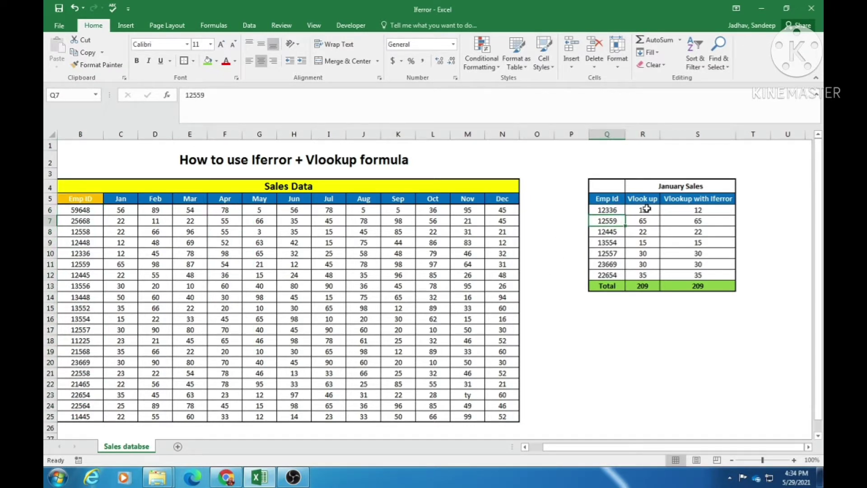
click(647, 208)
drag(647, 208, 647, 270)
- Clear the last Emp Id in cell Q12 of the January Sales table and check the Vlook up column's total
click(618, 275)
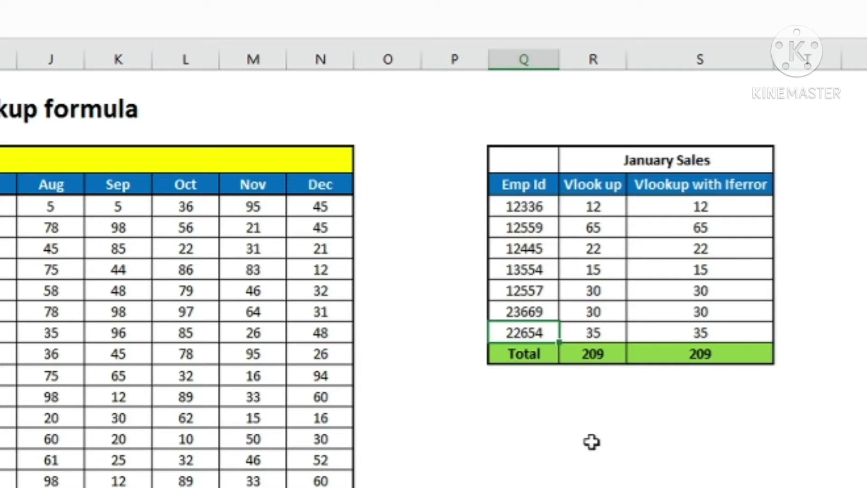
key(Delete)
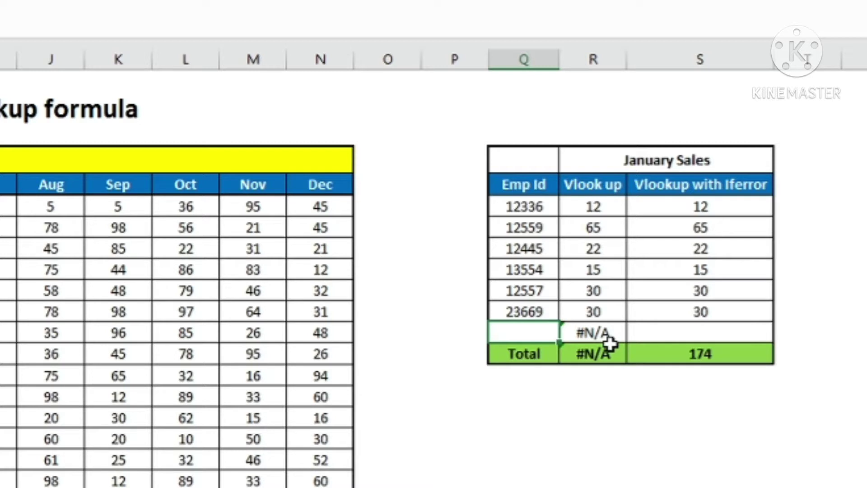
click(524, 375)
click(595, 373)
click(601, 354)
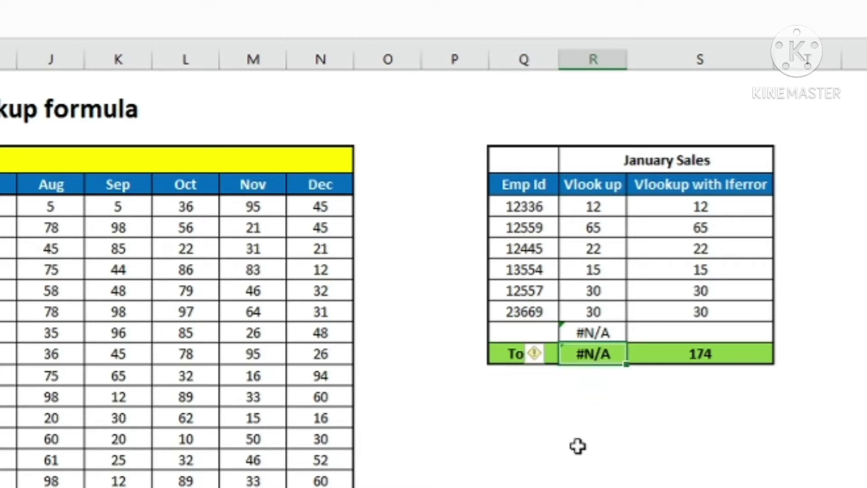
click(567, 402)
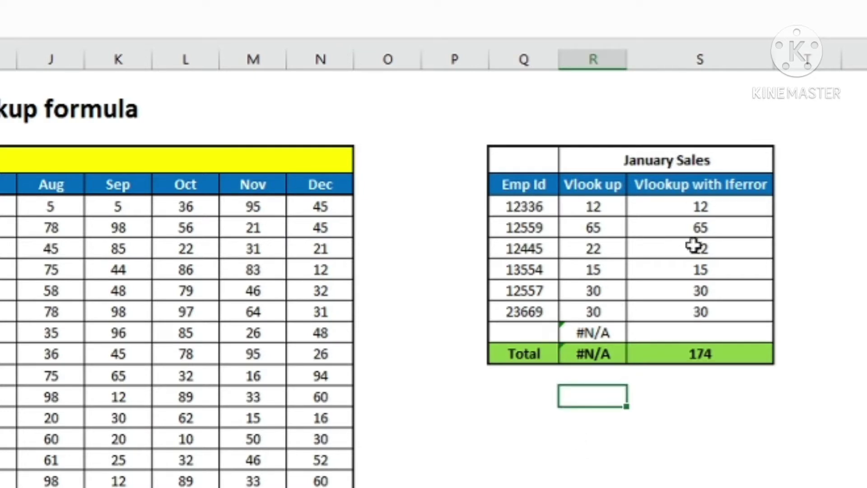
- Examine the Vlookup with Iferror column's formulas in S6:S12, including the row without an Emp Id, and its total in S13
click(701, 208)
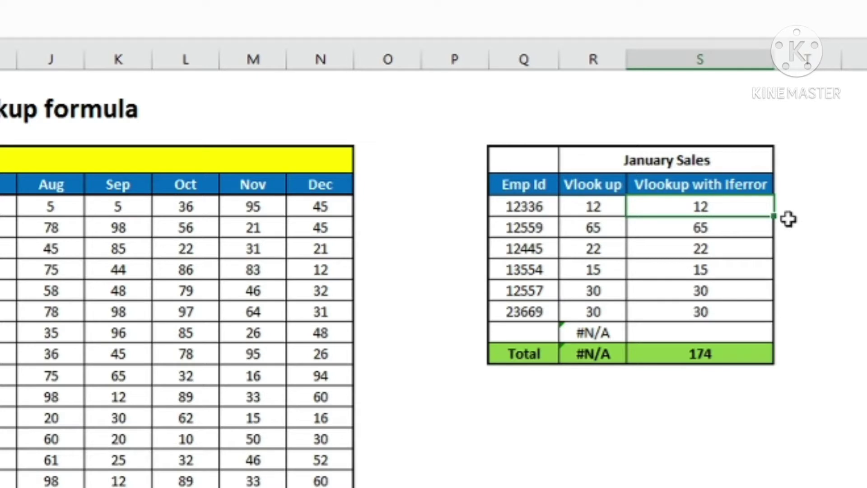
click(532, 332)
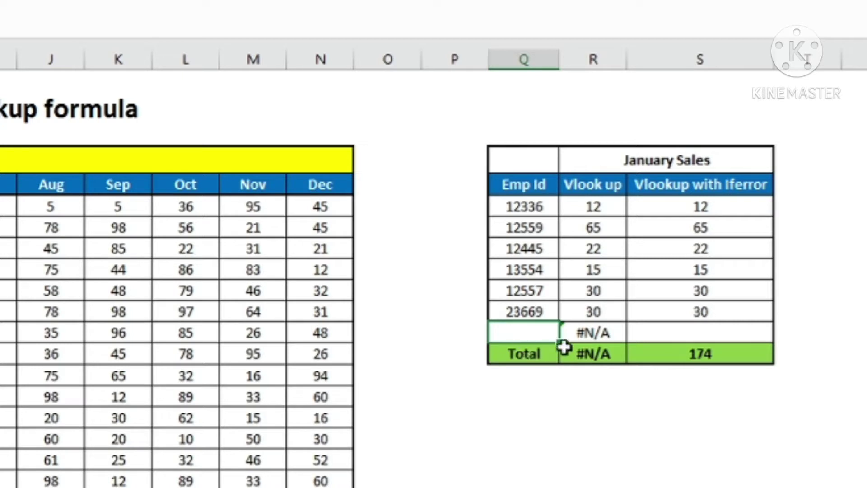
click(708, 335)
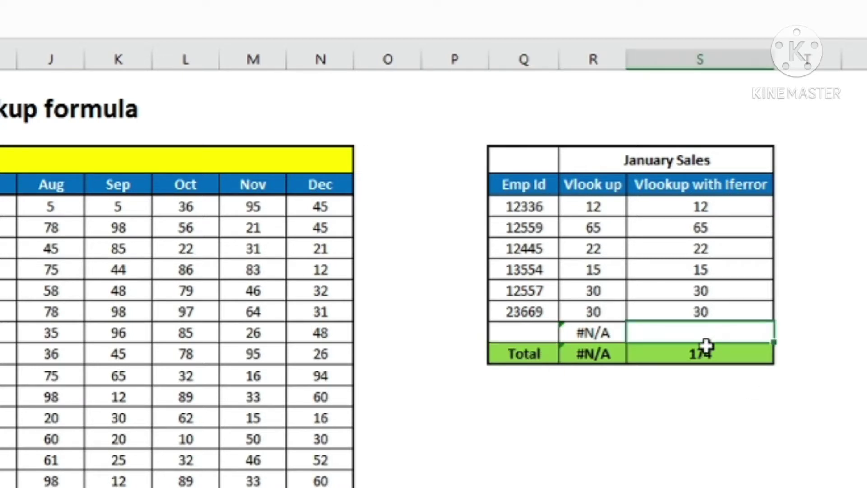
click(713, 353)
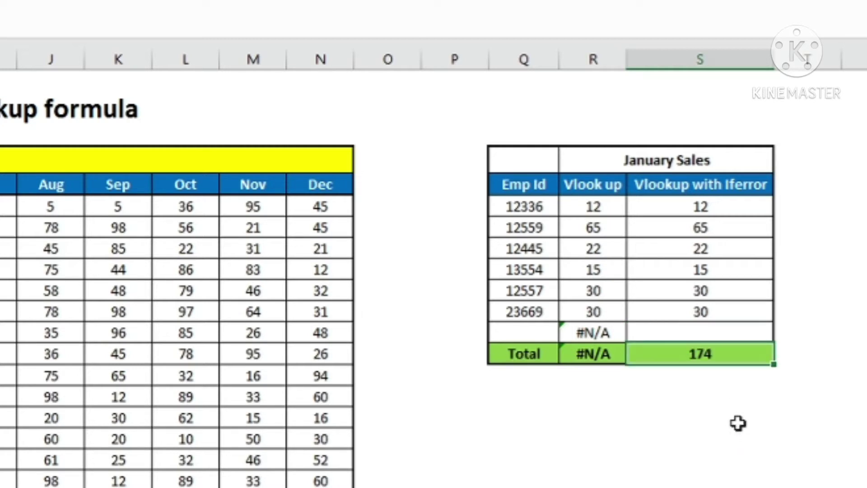
drag(728, 207, 723, 307)
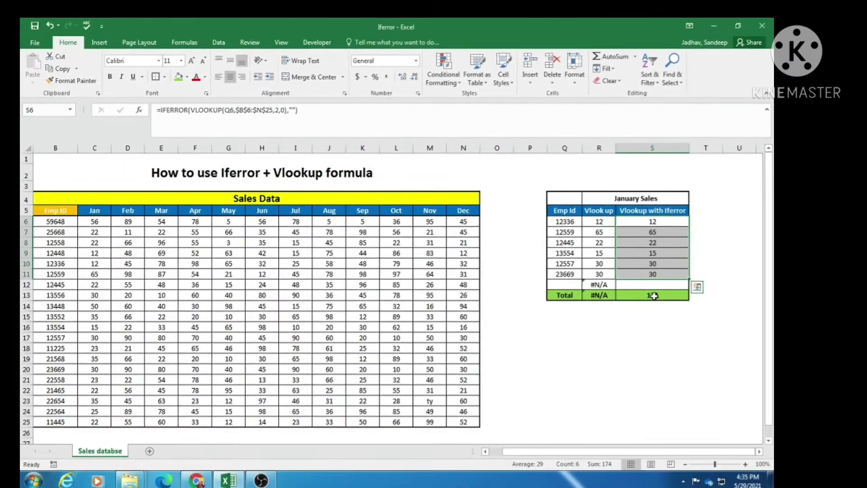
click(732, 354)
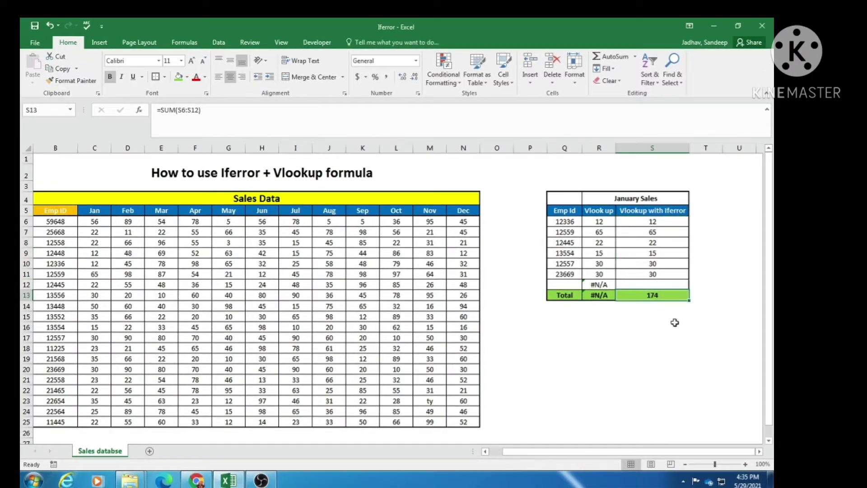
click(646, 285)
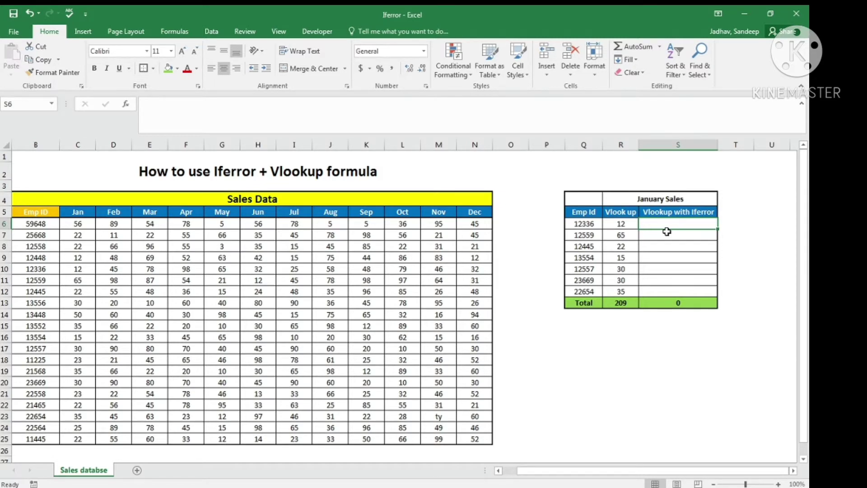
- Begin a formula in cell S6 with IFERROR and nest the VLOOKUP function as its value argument
text(=i)
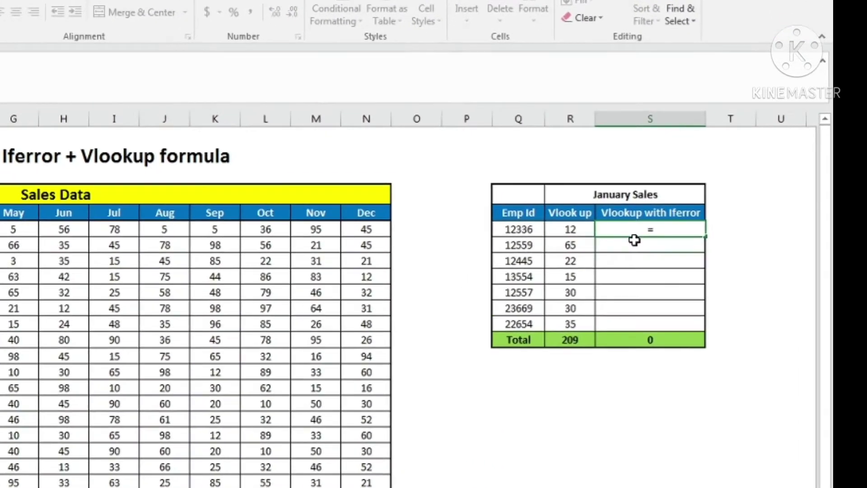
text(ferror)
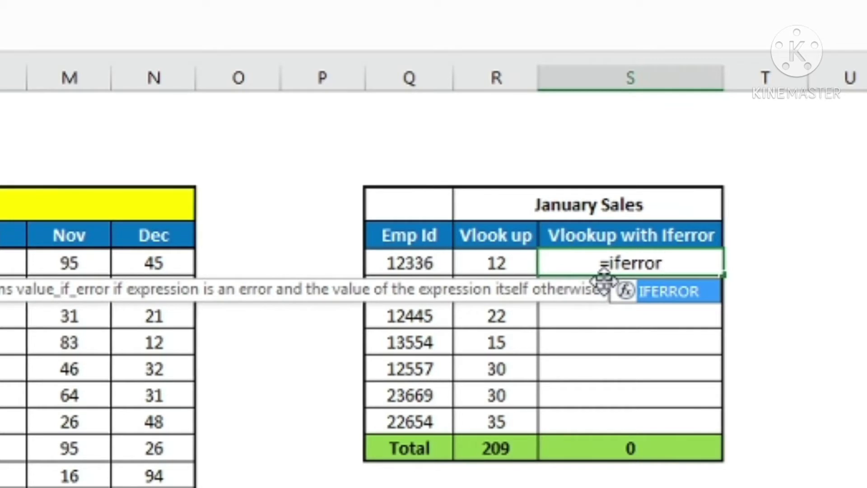
key(Tab)
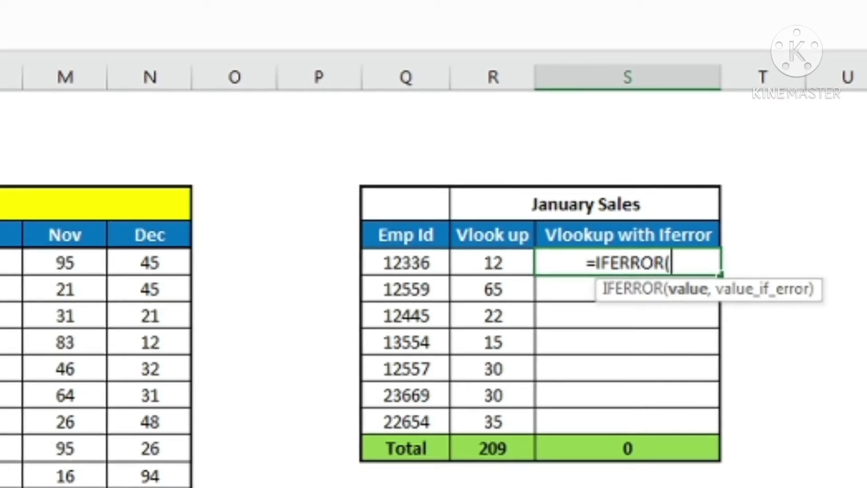
text(vl)
text(o)
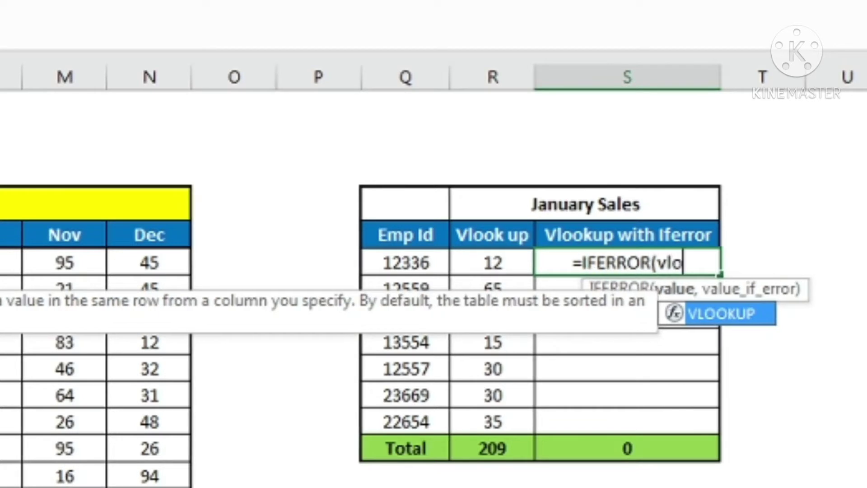
text(ok)
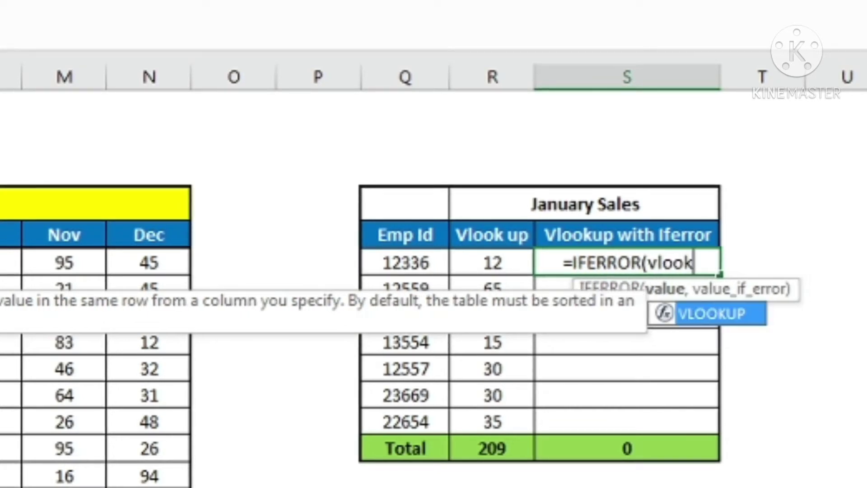
key(Tab)
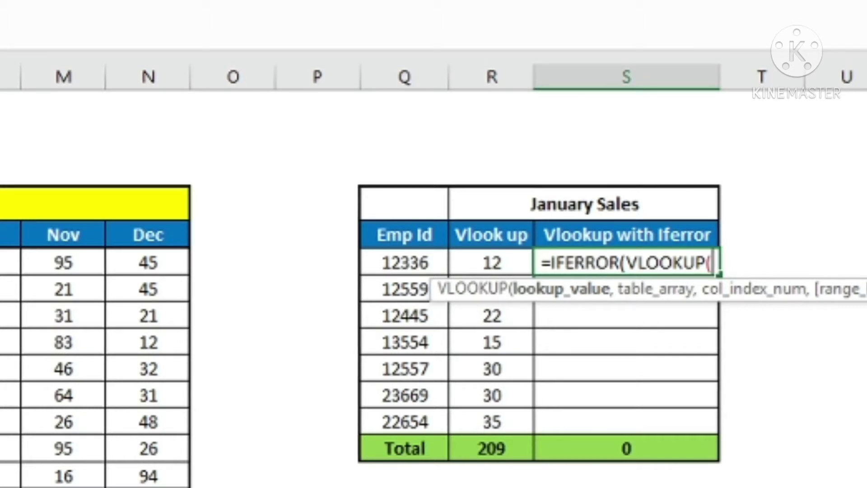
- Set the VLOOKUP lookup value to Q6 and its table array to the absolute range $B$5:$N$25
click(413, 264)
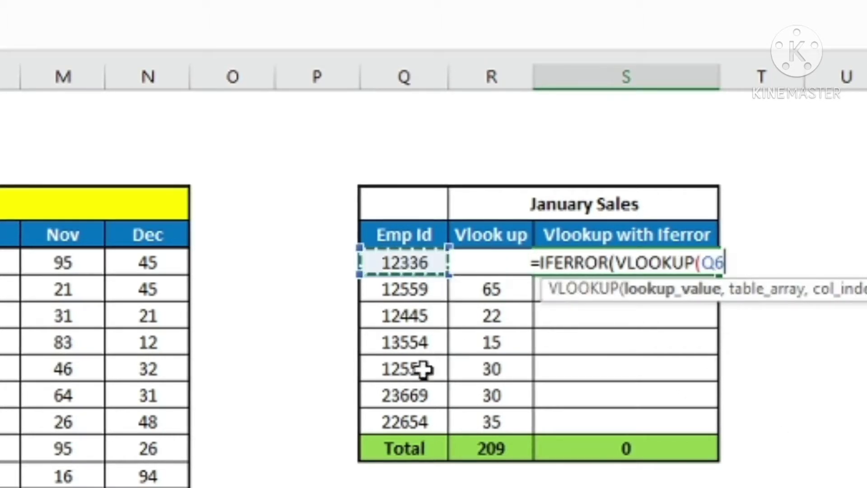
text(,)
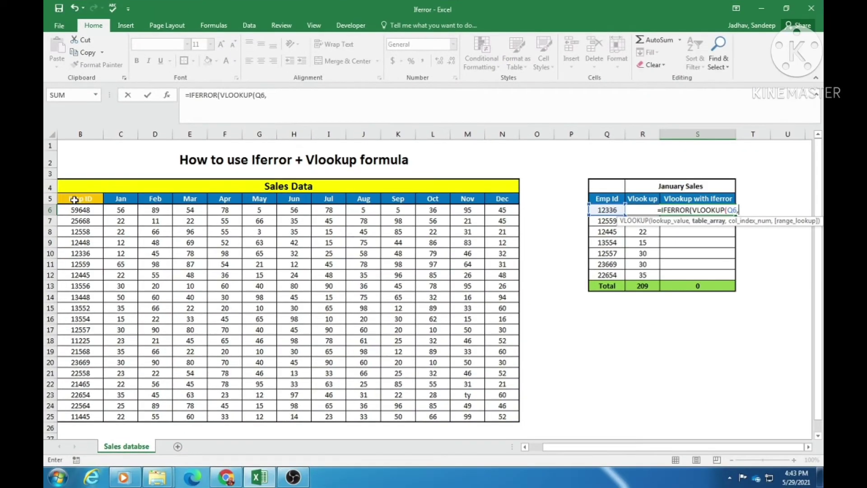
drag(74, 199, 497, 421)
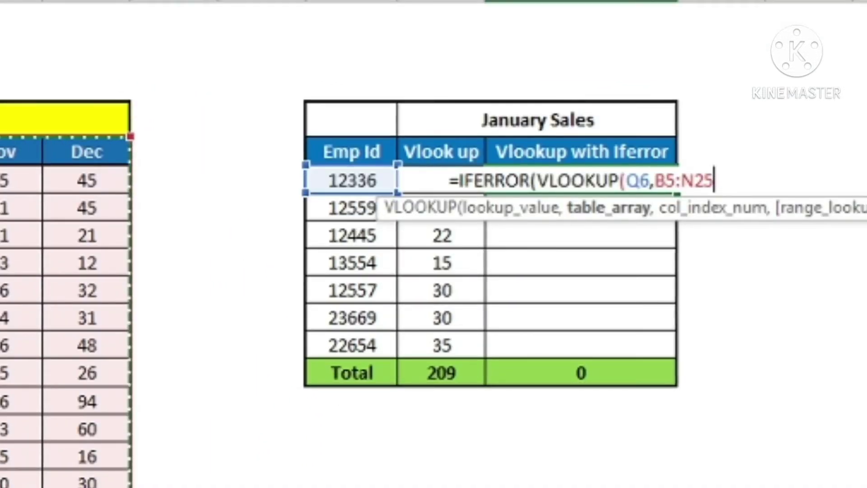
key(F4)
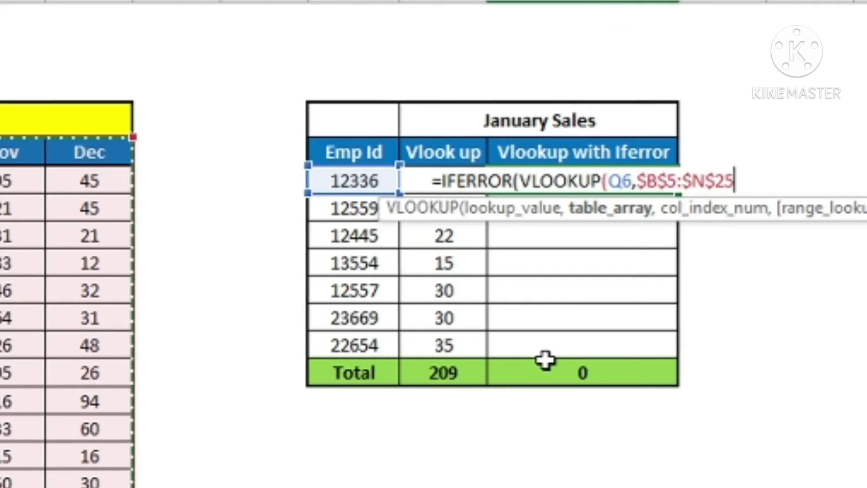
- Set the VLOOKUP column index to 2 and its range lookup to 0, and close the VLOOKUP function
text(,)
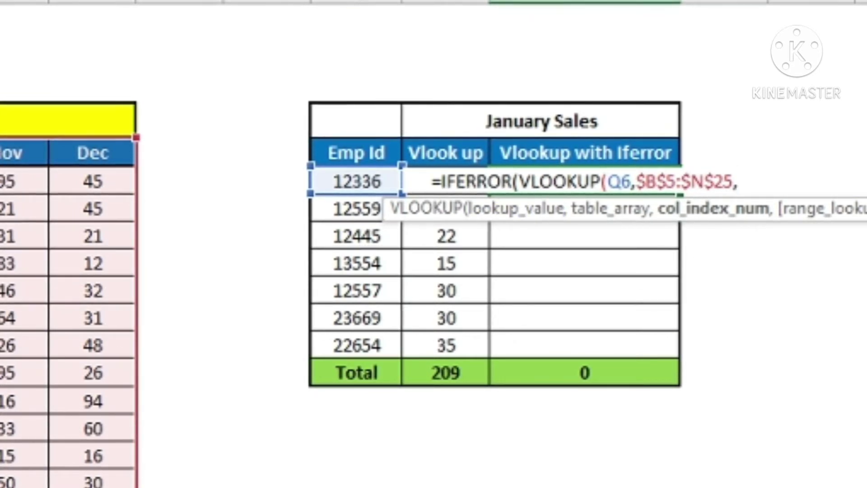
text(2)
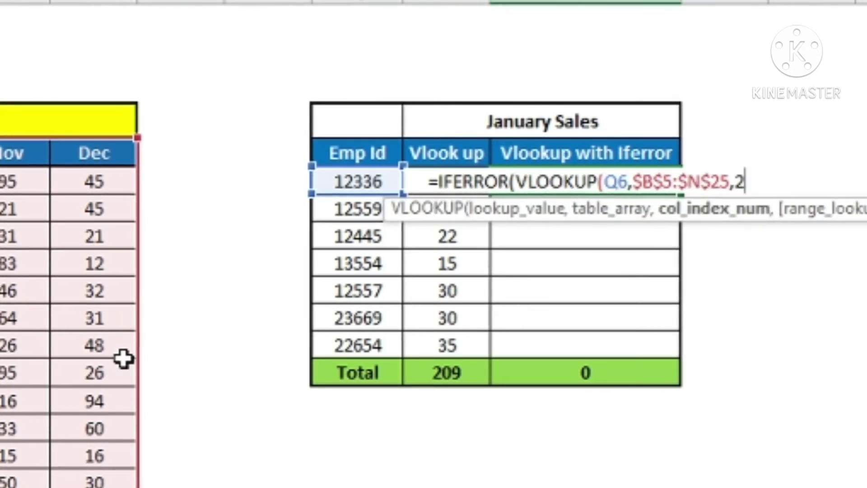
text(,)
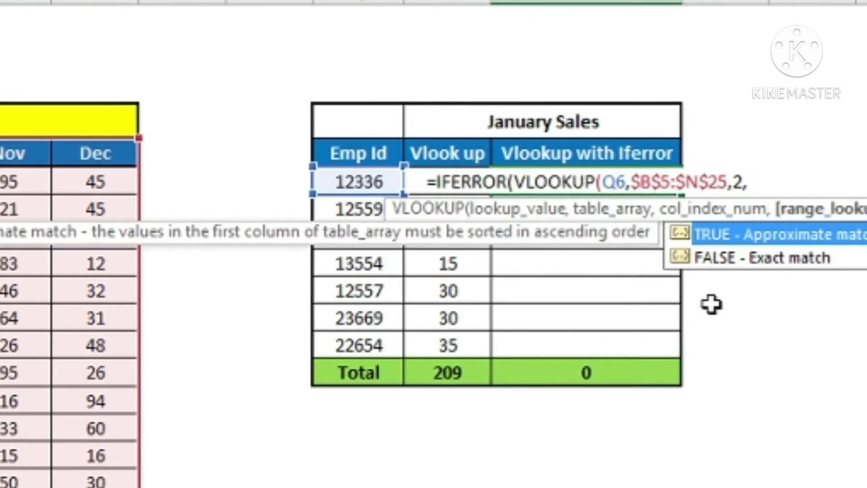
text(0)
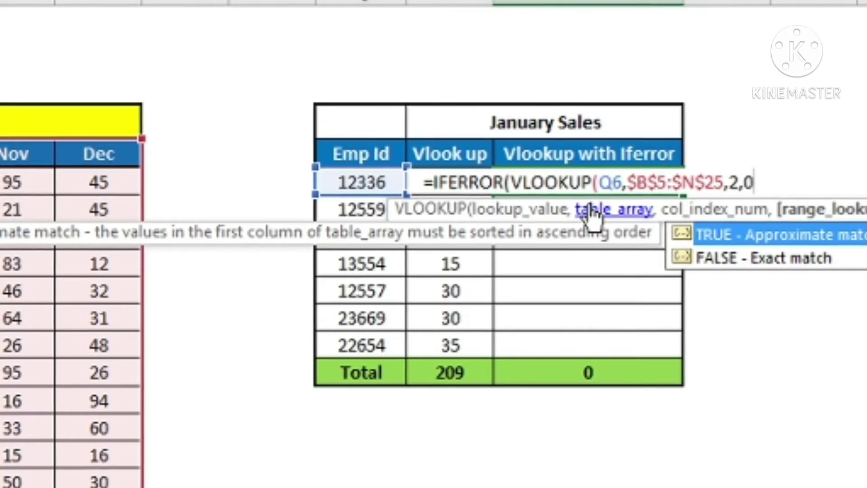
text())
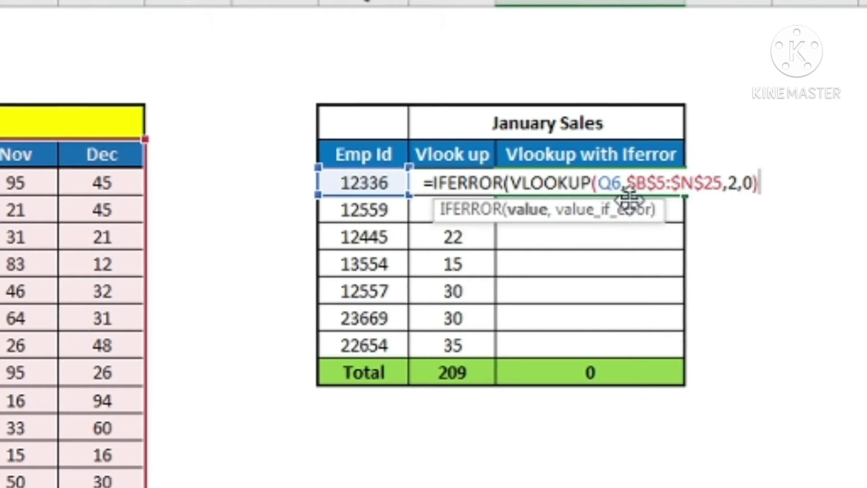
- Complete the IFERROR formula with an empty string ("") as its error value and fill it down through S6:S12
text(,)
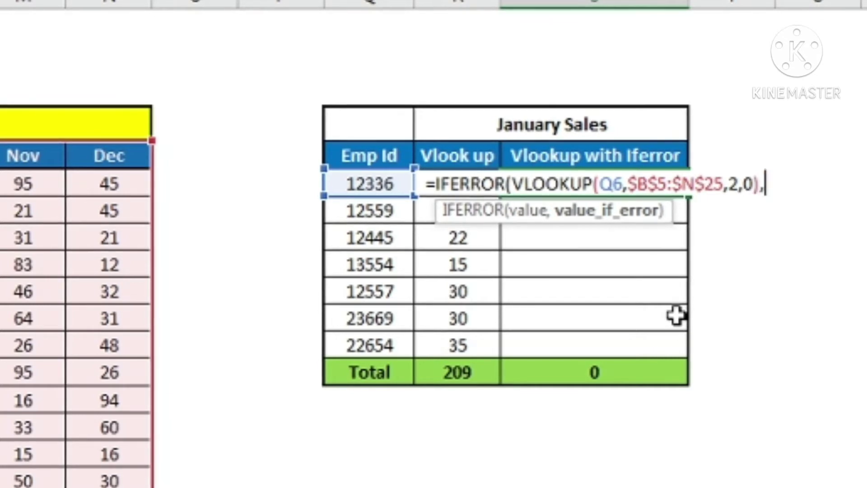
text("")
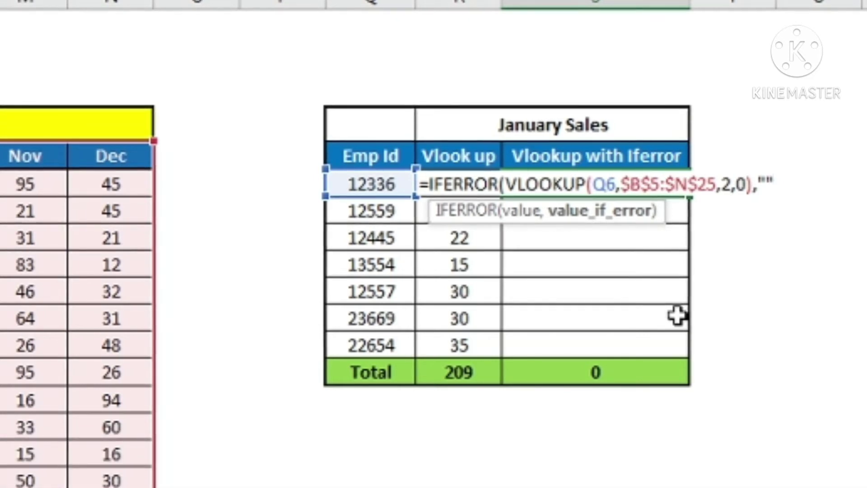
text())
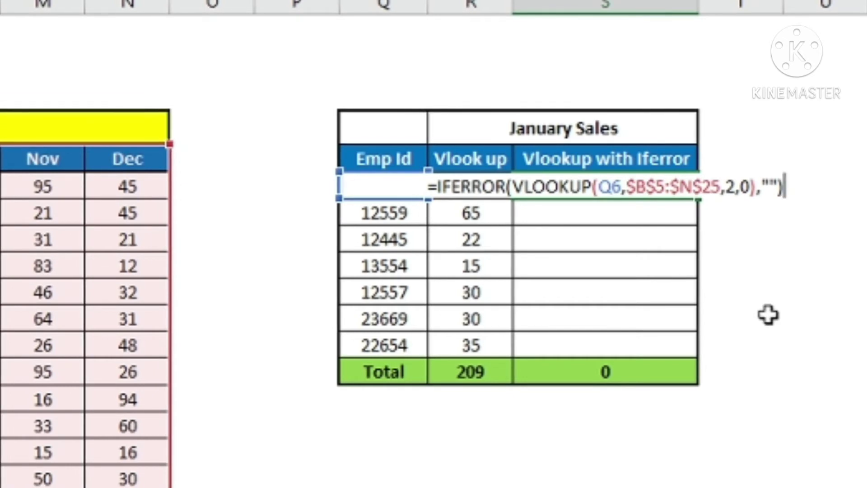
key(Return)
drag(633, 188, 636, 334)
key(ctrl+d)
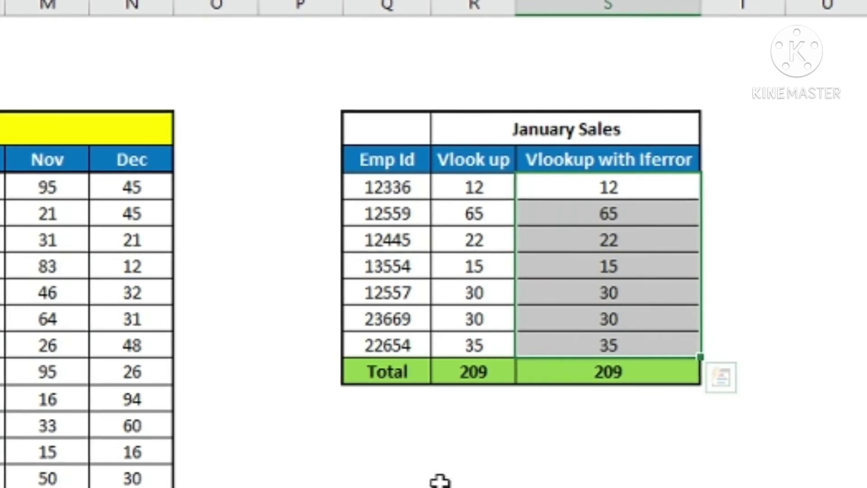
- Clear the last Emp Id in Q12 and check the Vlookup with Iferror column's results and total
click(387, 348)
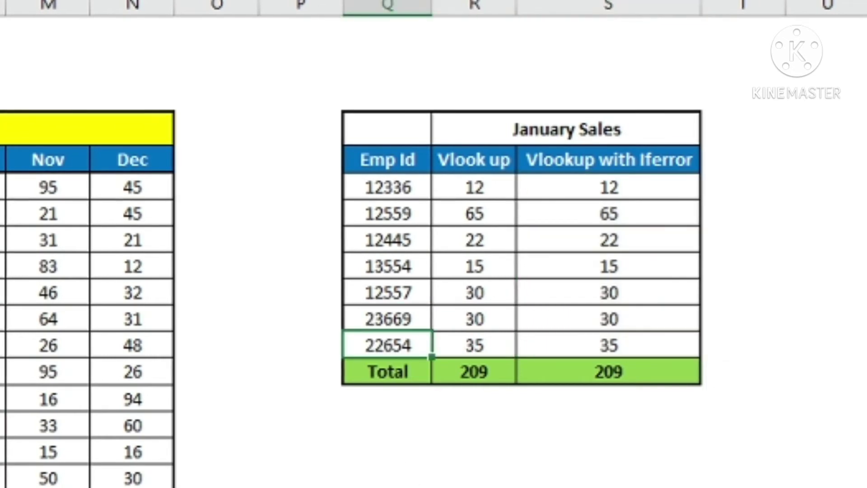
key(Delete)
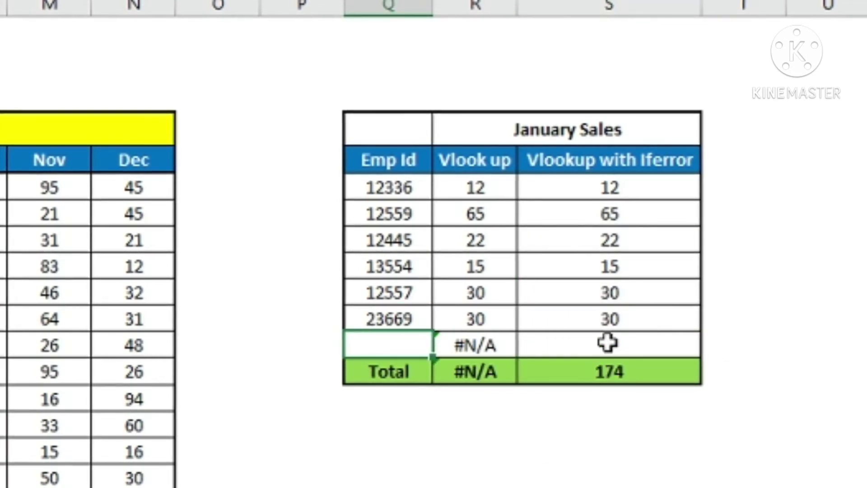
click(623, 375)
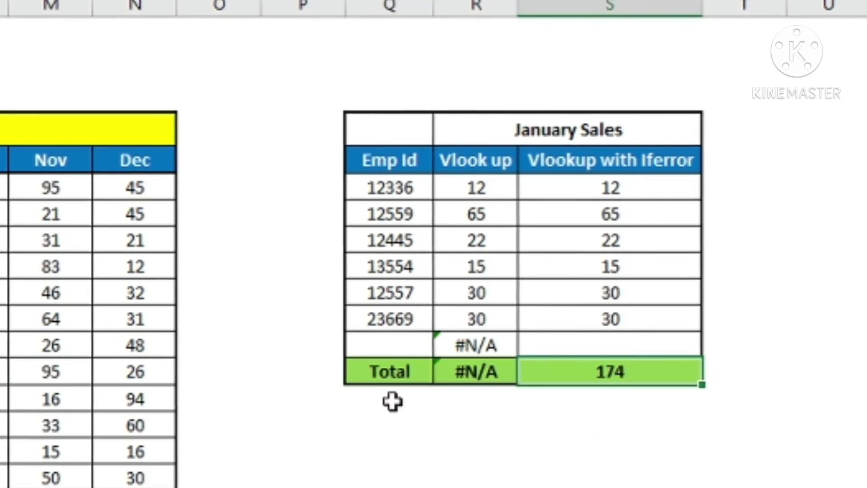
click(645, 311)
drag(640, 299, 629, 189)
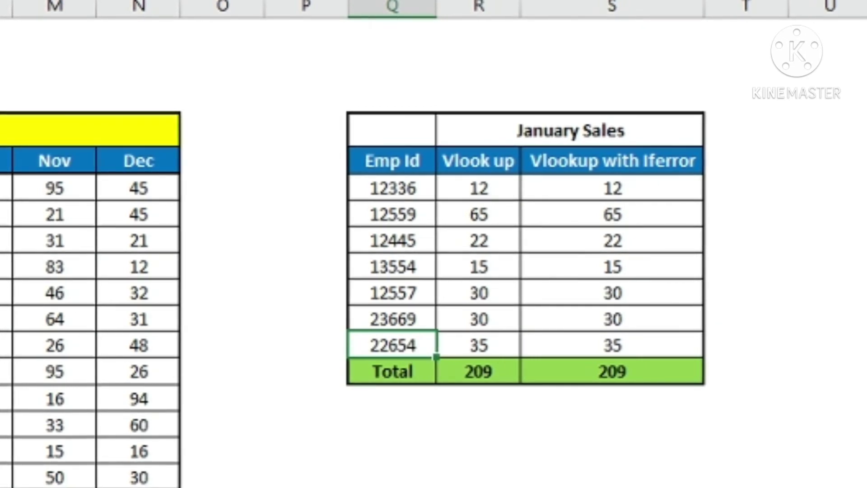
- Replace the last Emp Id in Q12 with one missing from the Sales Data table and check the total in S13
text(52698)
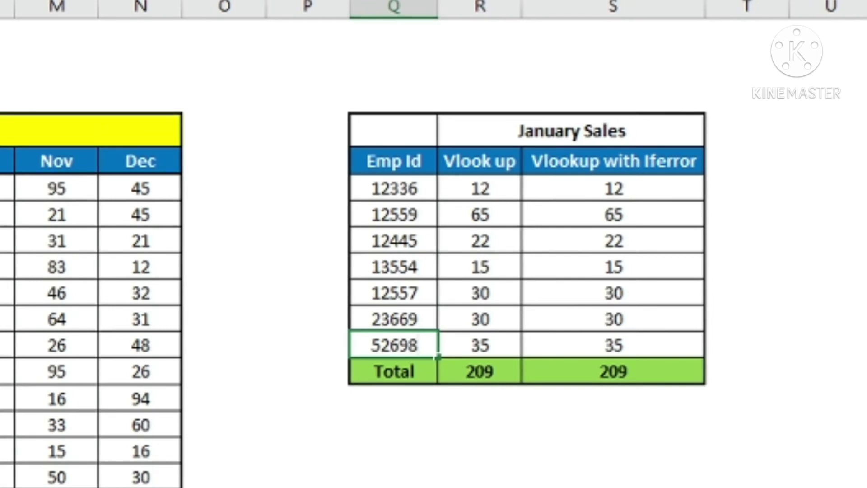
key(Return)
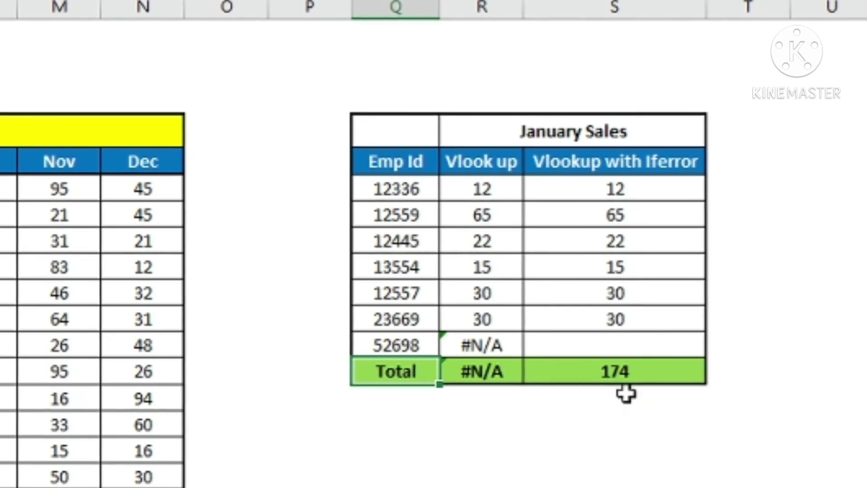
click(629, 373)
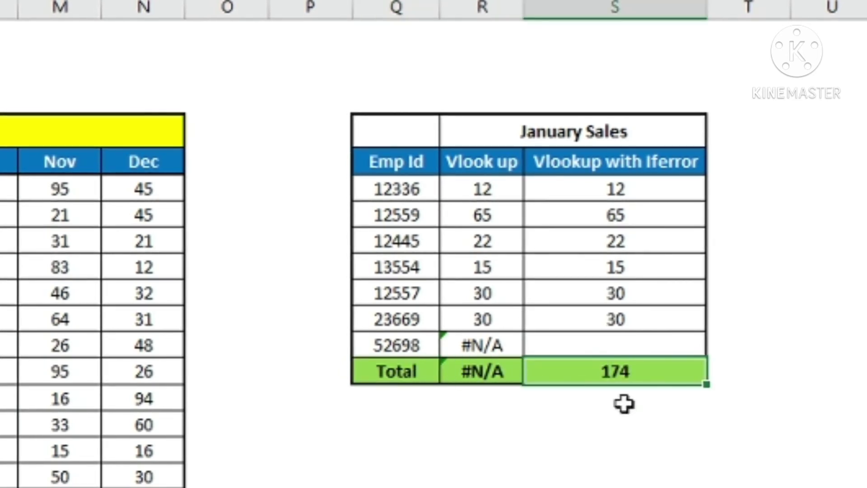
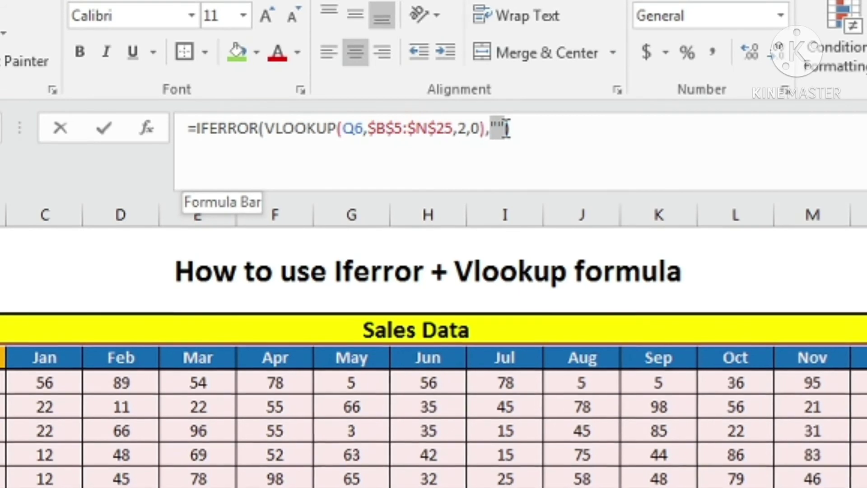
- Replace the empty-string error value in S6's IFERROR formula with the text "Emp Id not found"
click(506, 129)
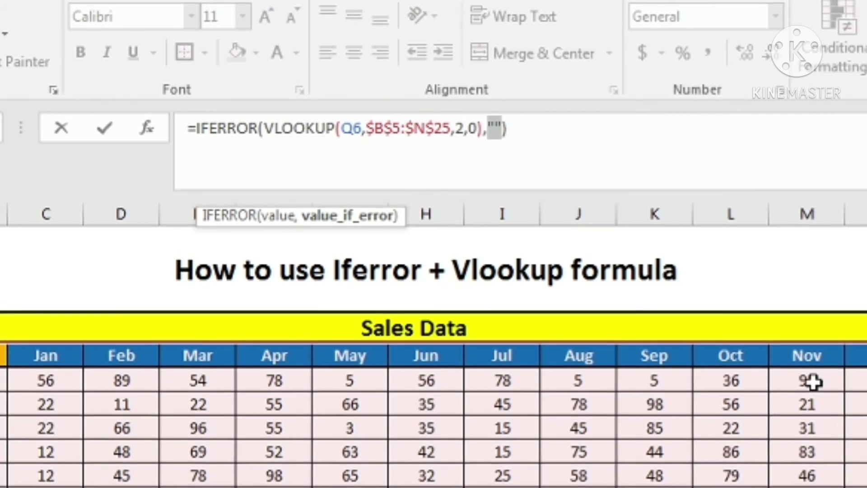
text(")
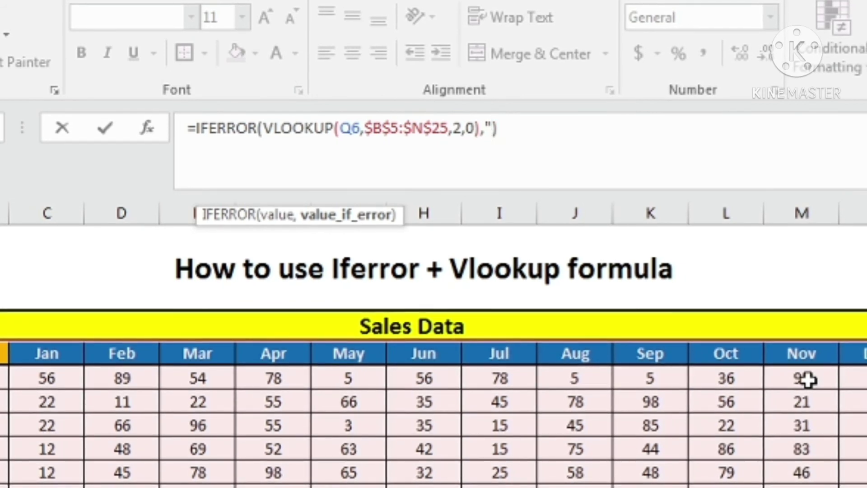
text(Not )
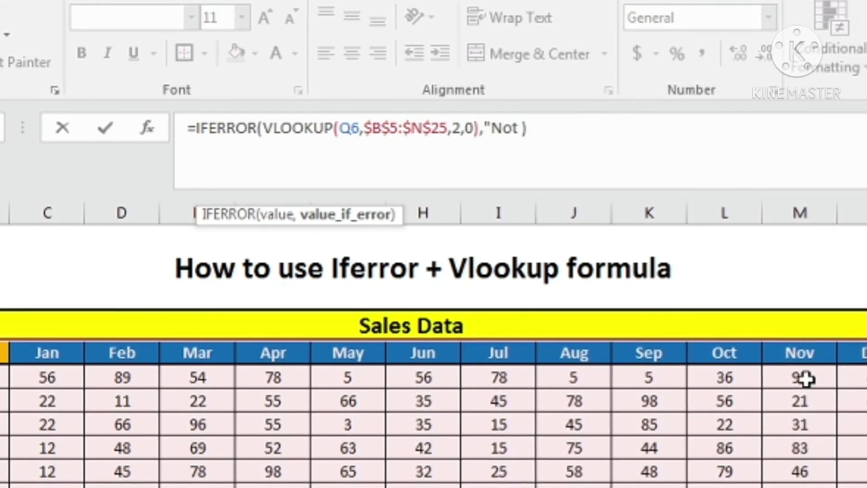
text(fou)
key(BackSpace)
key(BackSpace)
key(BackSpace)
key(BackSpace)
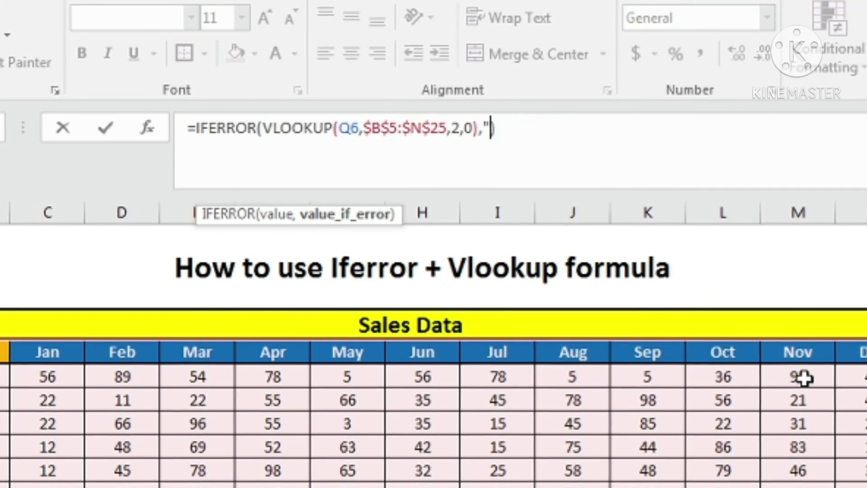
text(Emp Id not )
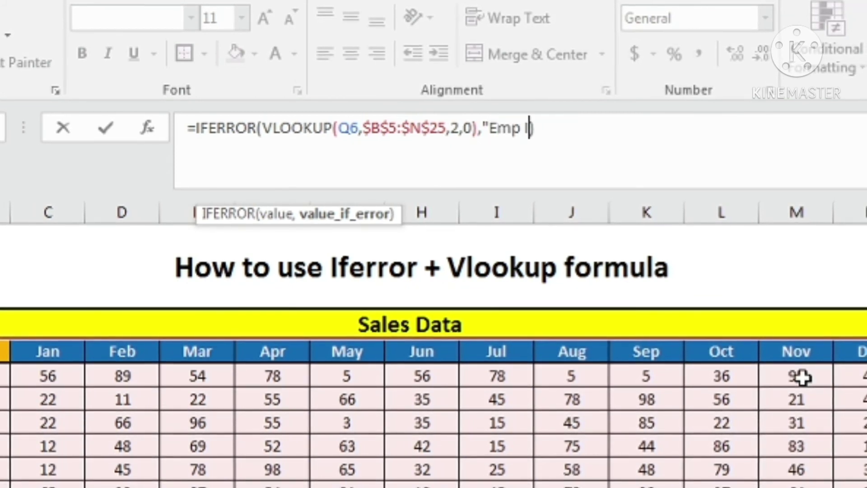
text(found)
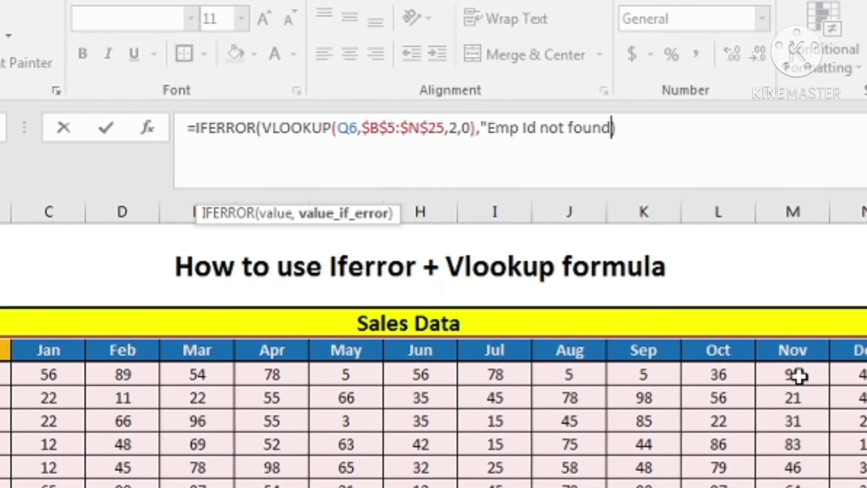
text(")
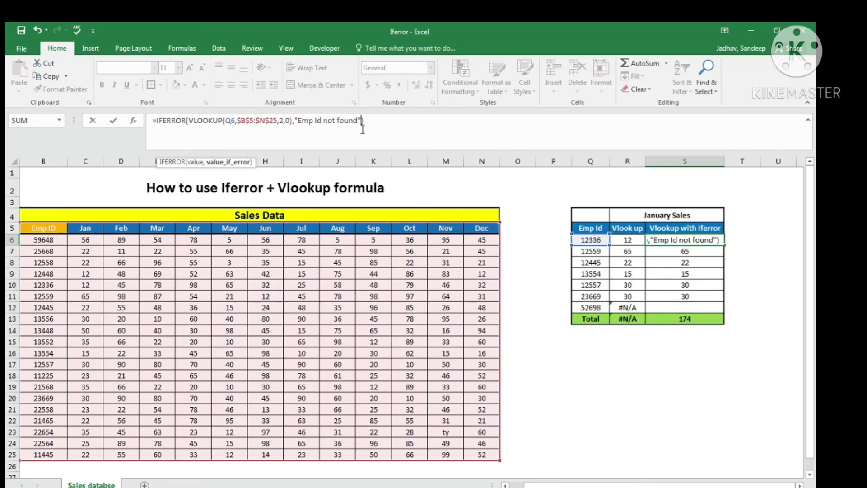
key(ctrl+Return)
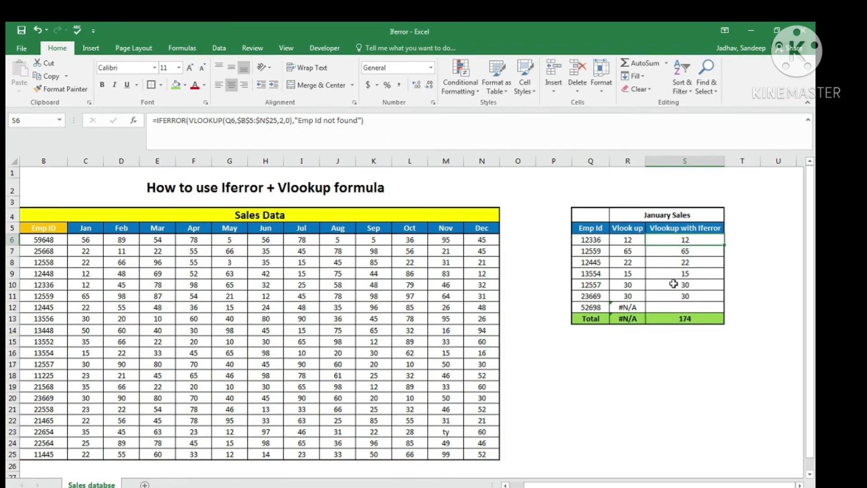
- Fill the updated S6 formula down through S12 in the Vlookup with Iferror column and deselect the range
shift+click(679, 307)
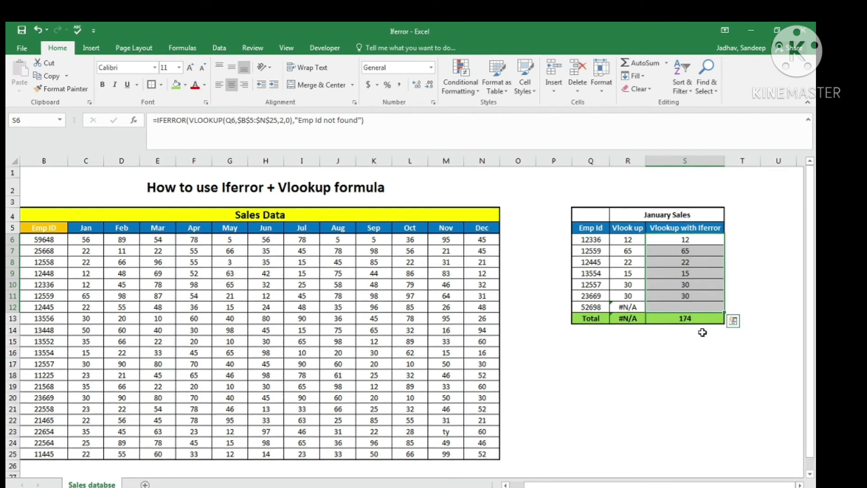
key(ctrl+d)
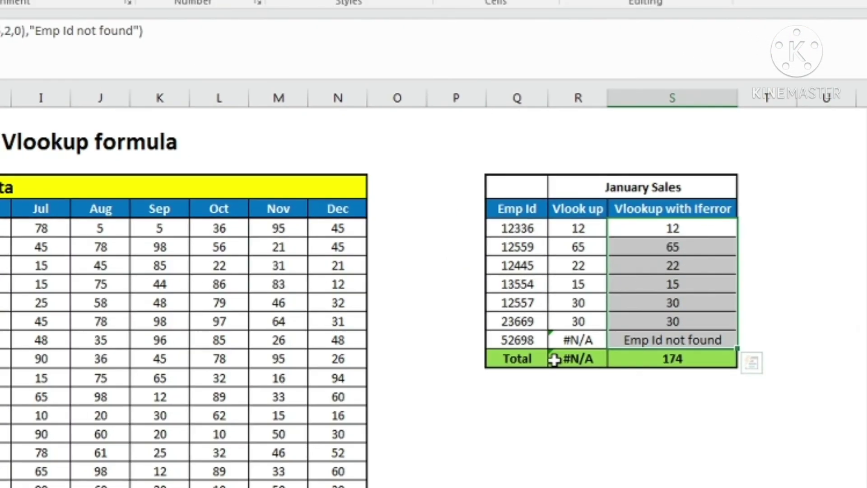
click(741, 396)
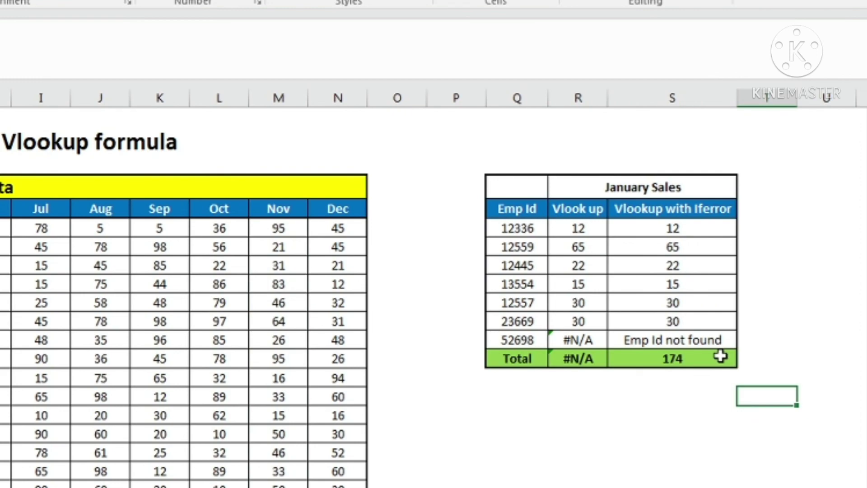